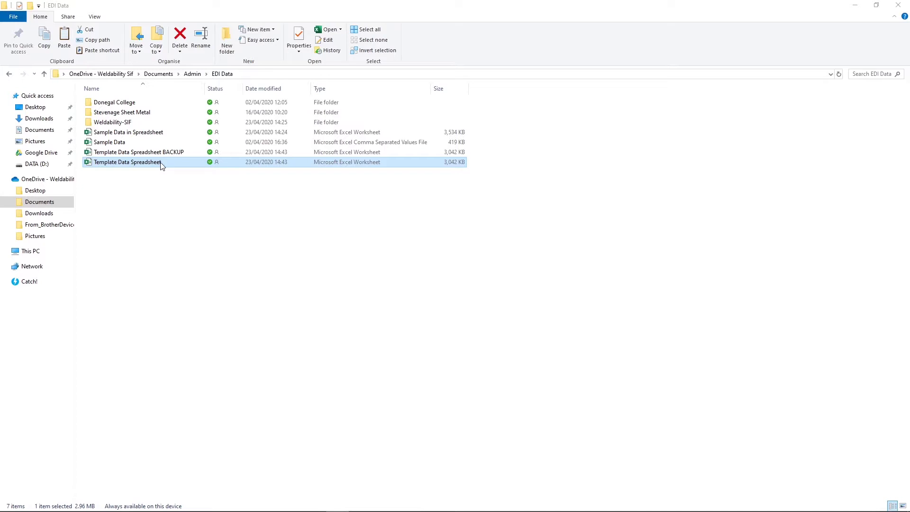
# Step: Open the Template Data Spreadsheet workbook from the EDI Data folder
pyautogui.click(139, 143)
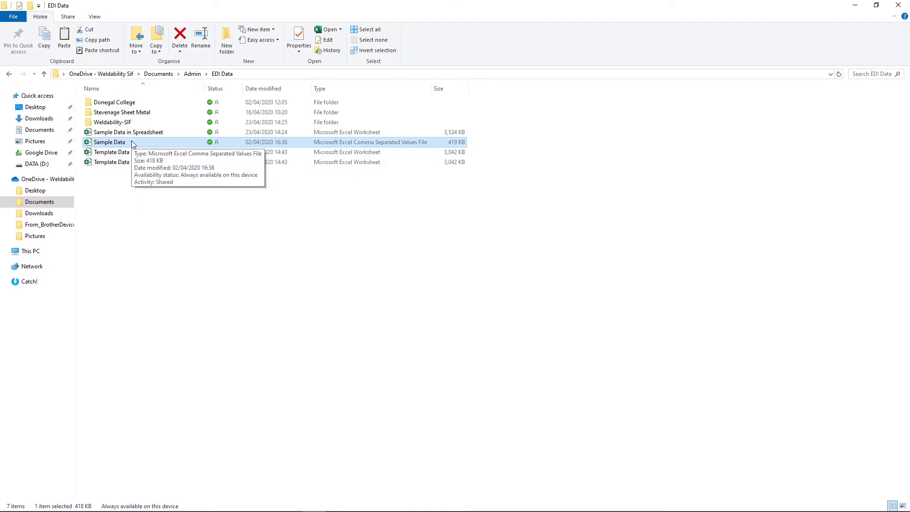
pyautogui.click(157, 163)
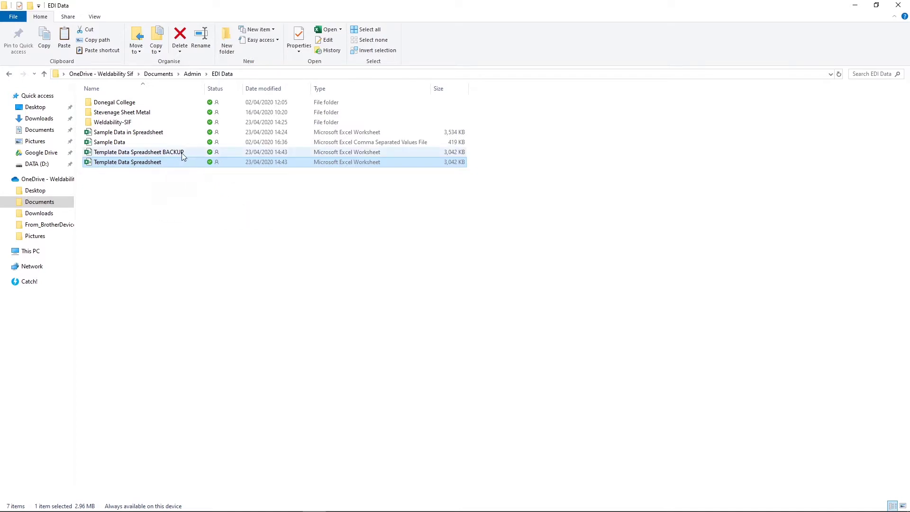
pyautogui.doubleClick(165, 166)
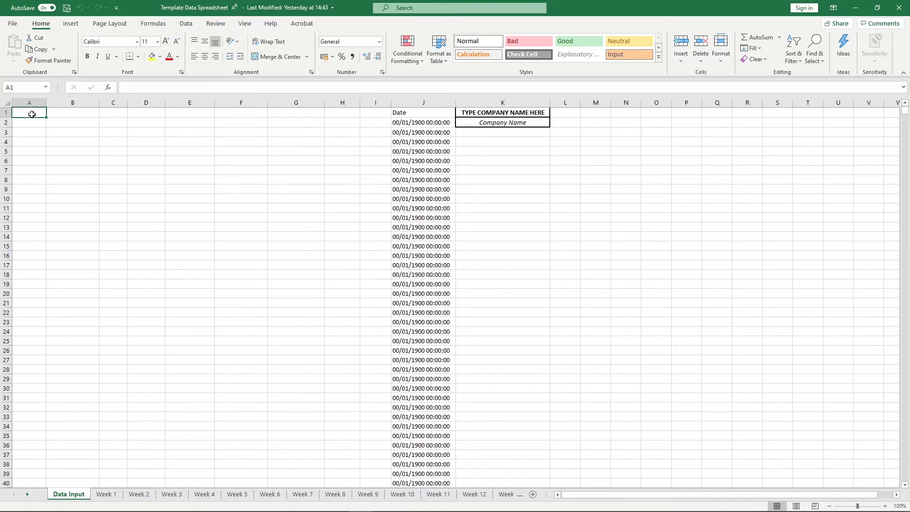
# Step: Start a text/CSV import of the Sample Data file from the OneDrive folder Documents > Admin > EDI Data
pyautogui.click(181, 28)
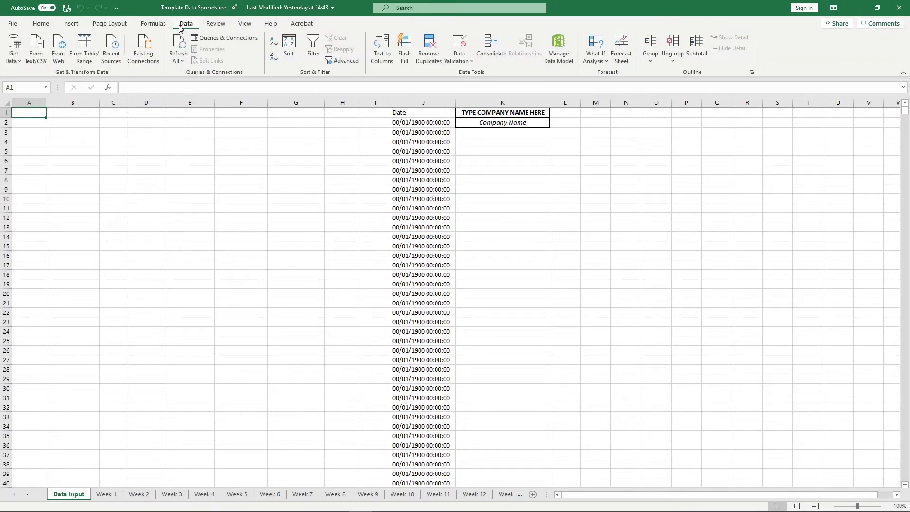
pyautogui.click(37, 49)
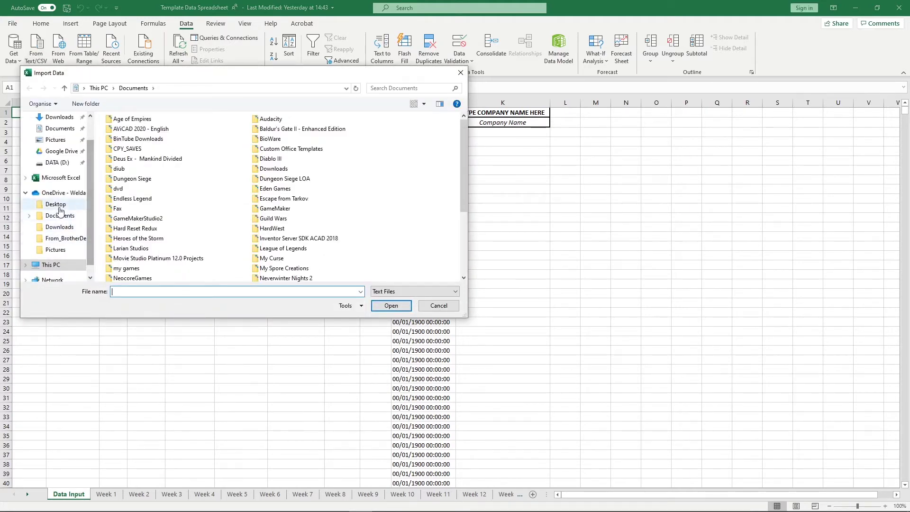
pyautogui.click(60, 214)
pyautogui.doubleClick(128, 132)
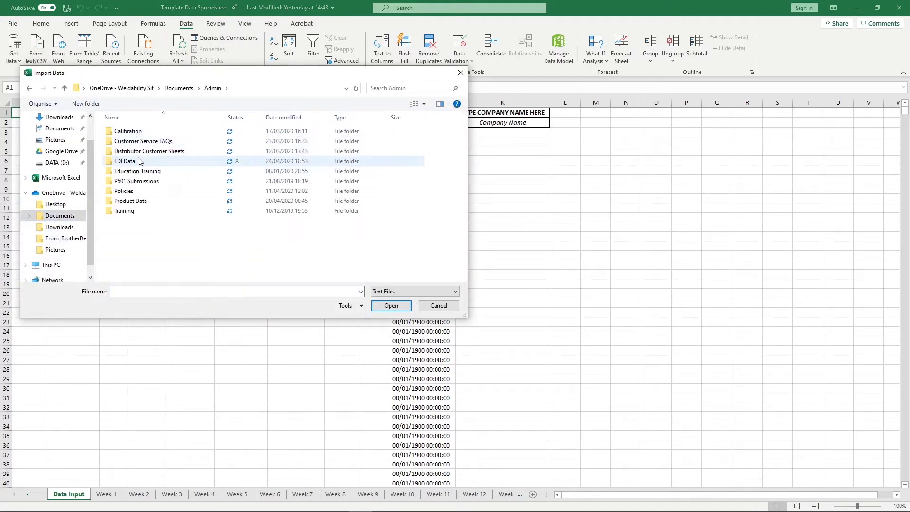
pyautogui.doubleClick(139, 161)
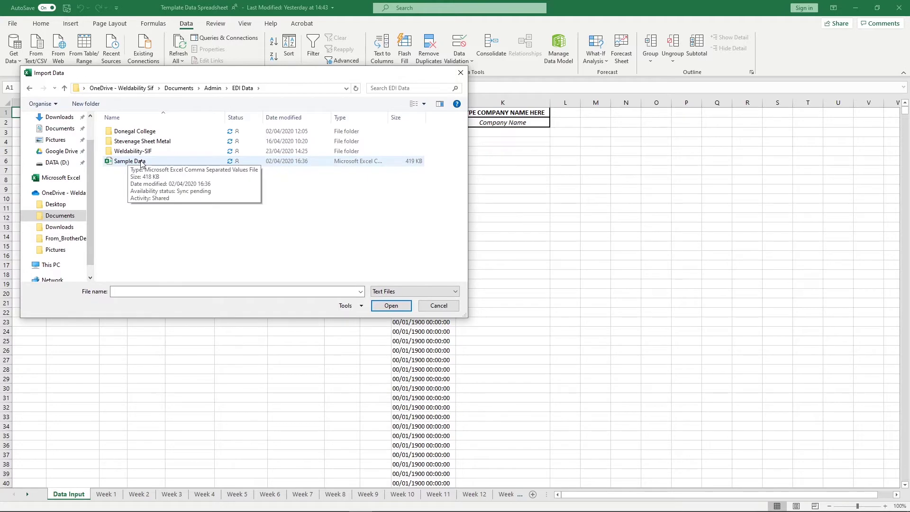
pyautogui.doubleClick(141, 161)
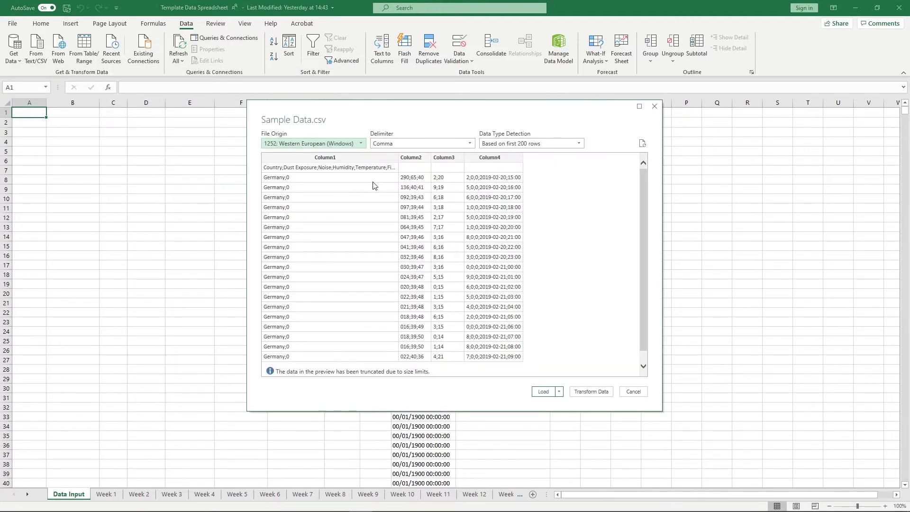
# Step: Set the delimiter to Semicolon and load the data as a table into the existing worksheet at =$A$1
pyautogui.click(471, 144)
pyautogui.click(397, 185)
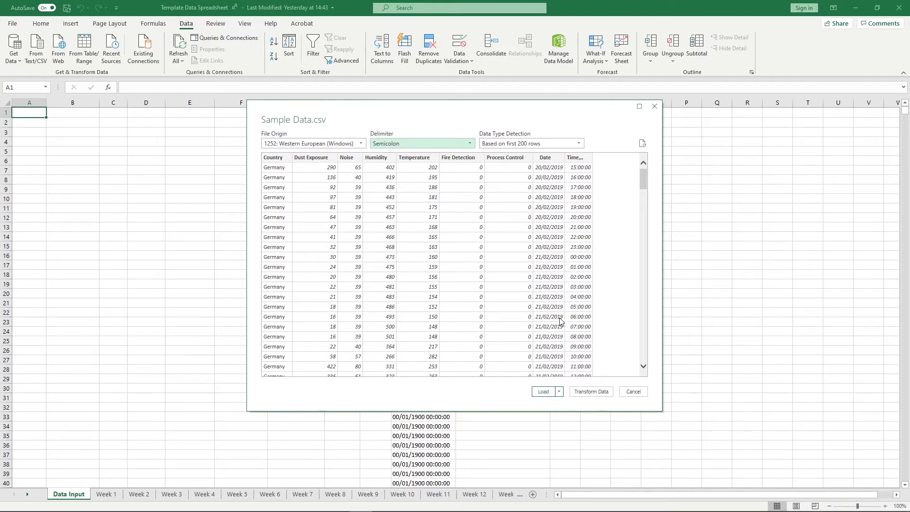
pyautogui.click(559, 391)
pyautogui.click(574, 412)
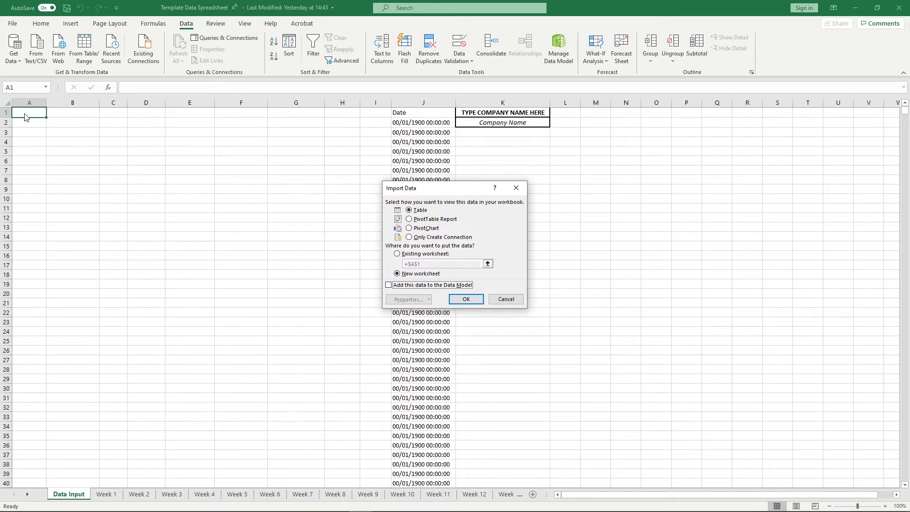
pyautogui.click(397, 255)
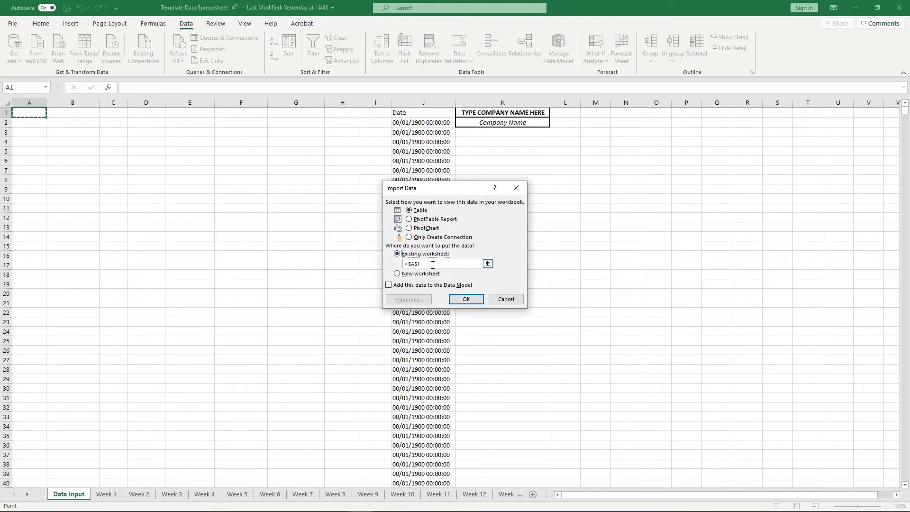
pyautogui.click(467, 299)
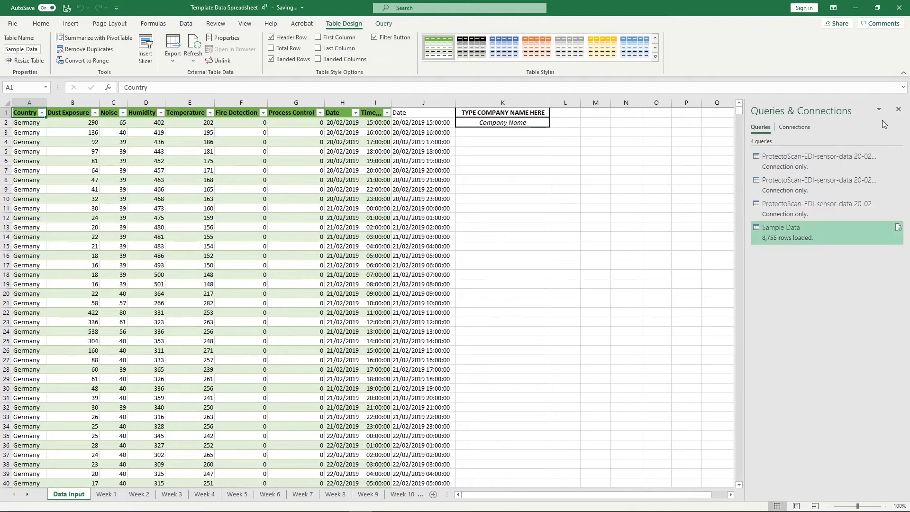
pyautogui.click(898, 109)
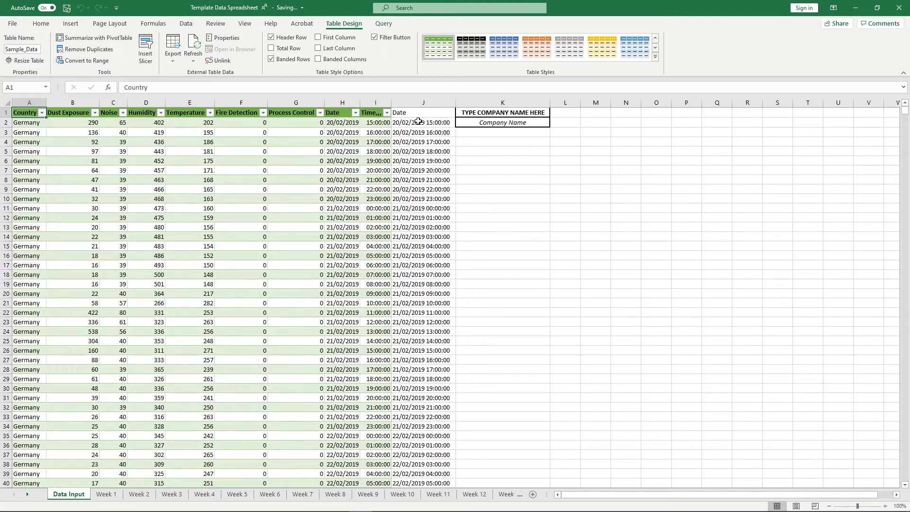
# Step: Enter "Template Company Ltd" as the company name in cell K2 of the Data Input sheet
pyautogui.click(504, 123)
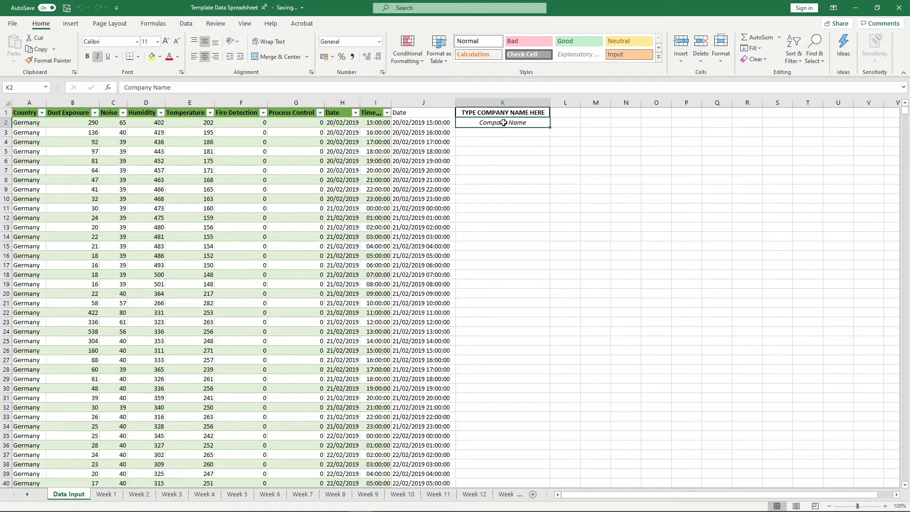
pyautogui.write('Template')
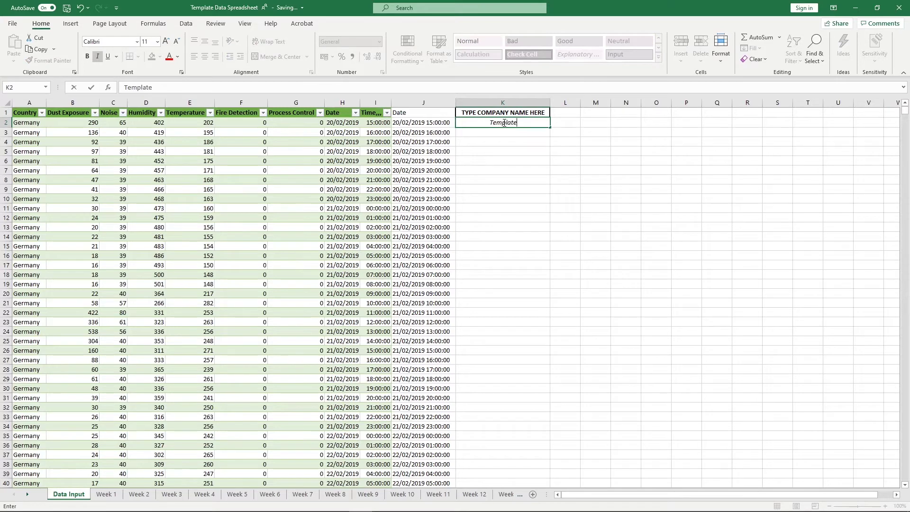
pyautogui.write(' Company Ltd')
pyautogui.press('Return')
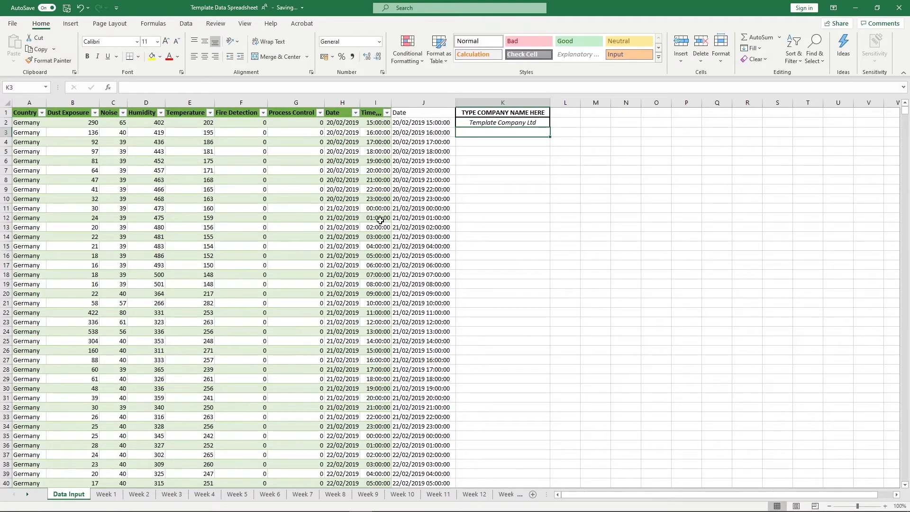
# Step: Look through the Week 1 to Week 5 chart sheets and compare Week 1 with the Data Input sheet
pyautogui.click(107, 494)
pyautogui.click(139, 494)
pyautogui.click(171, 495)
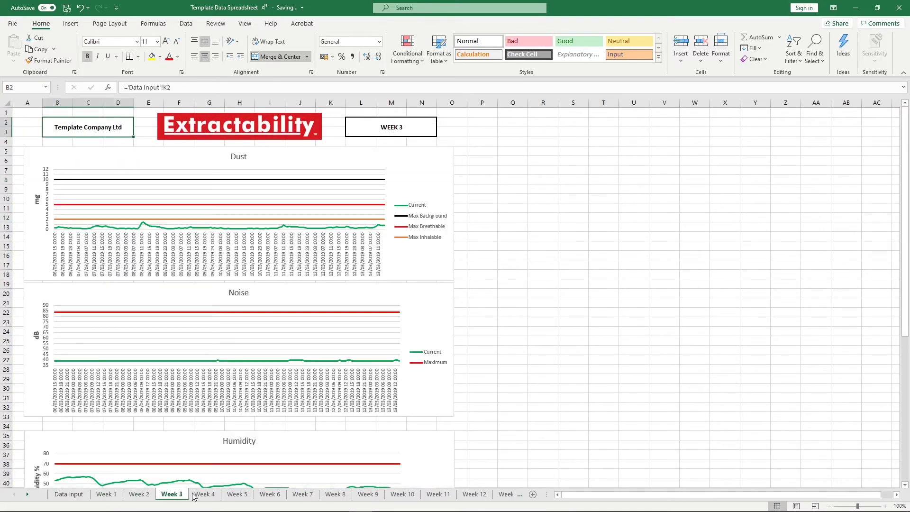
pyautogui.click(204, 494)
pyautogui.click(237, 494)
pyautogui.click(106, 494)
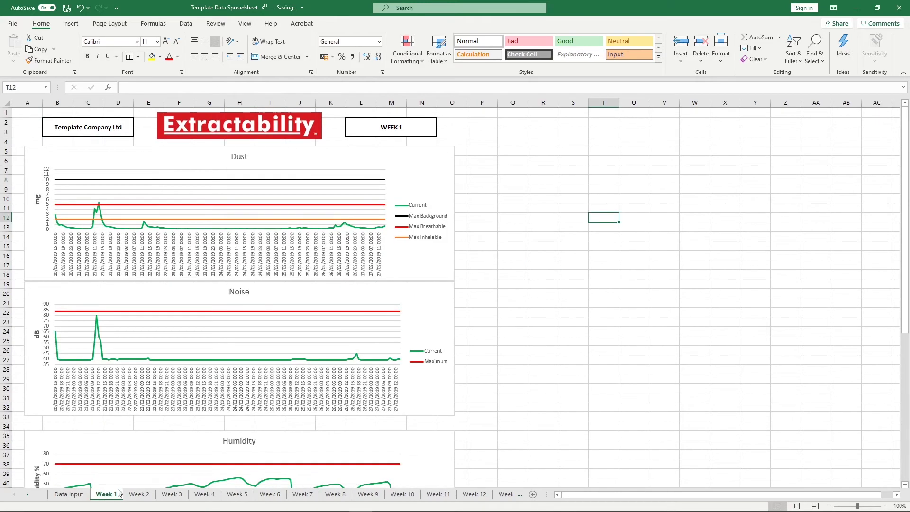
pyautogui.click(450, 122)
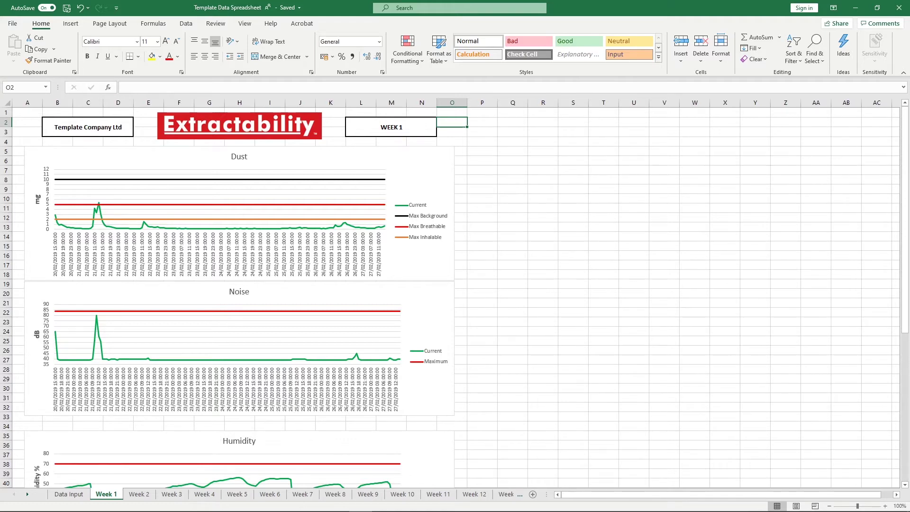
pyautogui.click(79, 494)
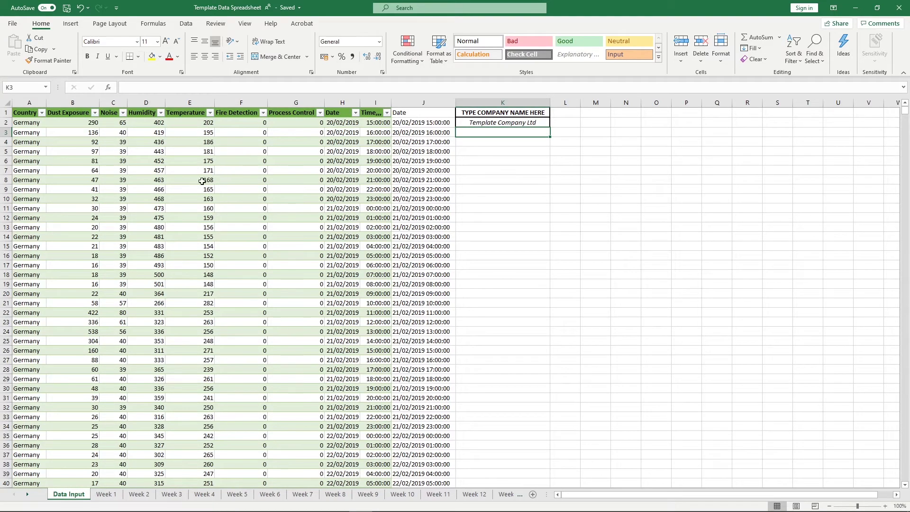
pyautogui.click(104, 494)
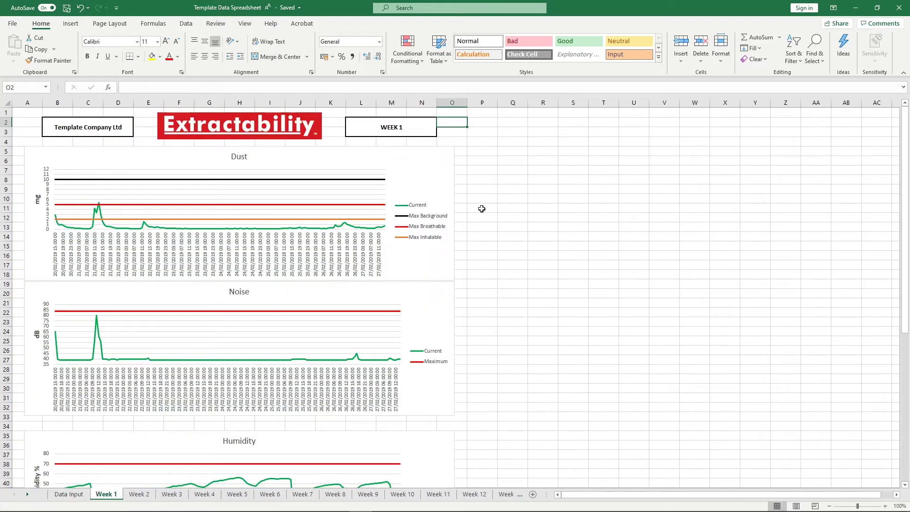
# Step: Examine the Week 1 sheet's company name and week headings and its dust, noise, humidity and temperature charts
pyautogui.click(114, 130)
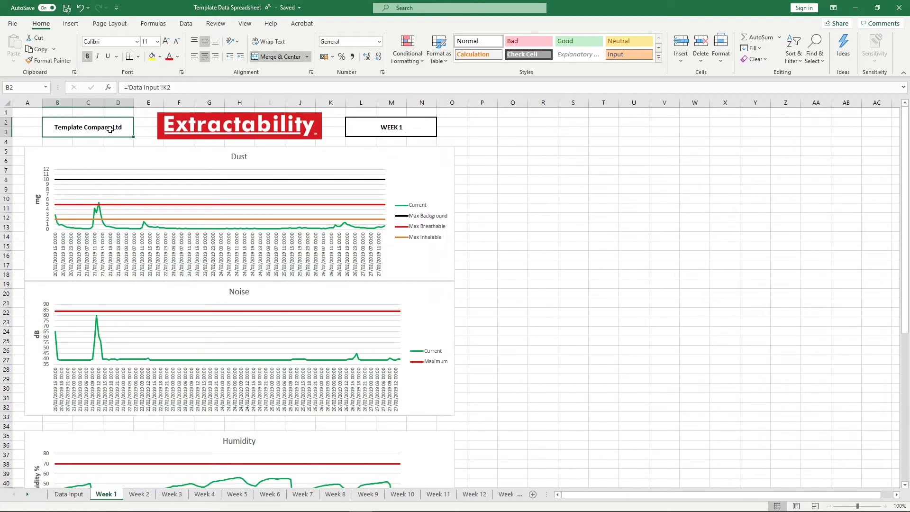
pyautogui.click(398, 127)
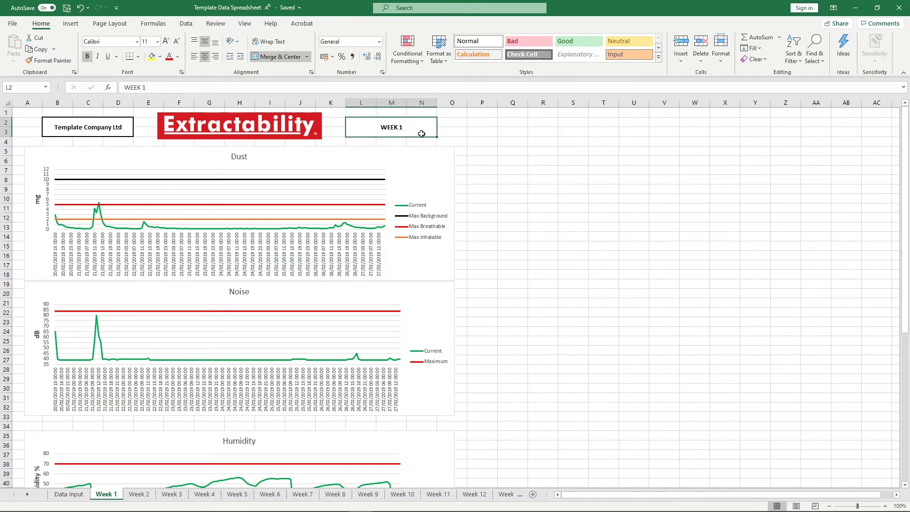
pyautogui.click(470, 195)
pyautogui.click(438, 184)
pyautogui.click(443, 309)
pyautogui.scroll(-3, 443, 310)
pyautogui.click(427, 361)
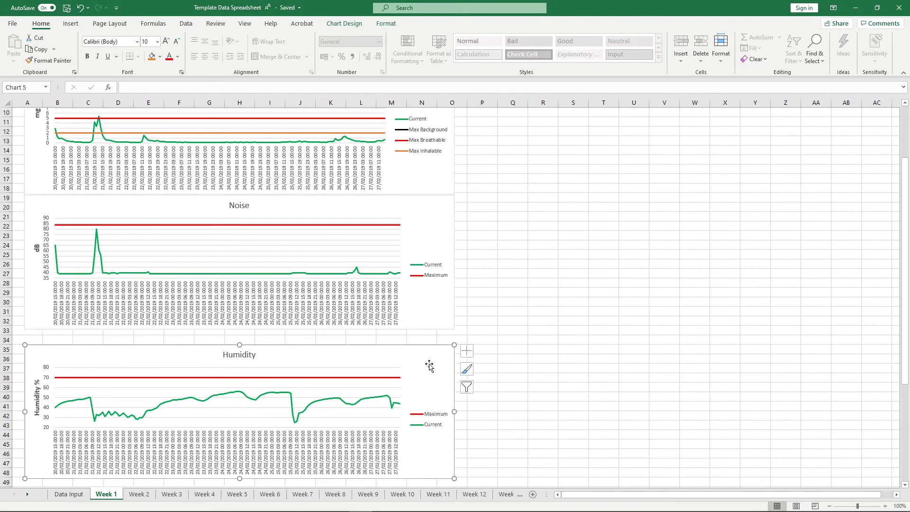
pyautogui.scroll(-5, 426, 365)
pyautogui.click(422, 370)
pyautogui.scroll(8, 515, 327)
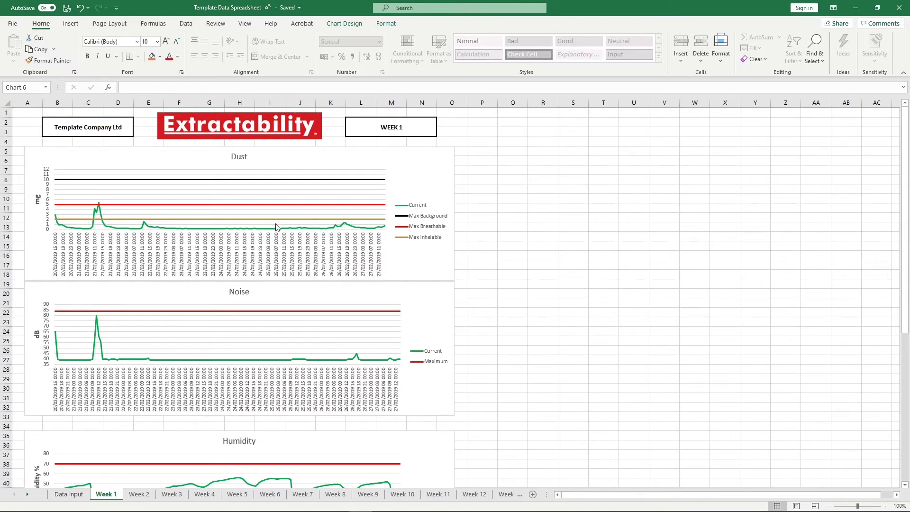
# Step: Inspect the Week 1 temperature chart against its minimum line, reading the line's value at its last point
pyautogui.click(477, 238)
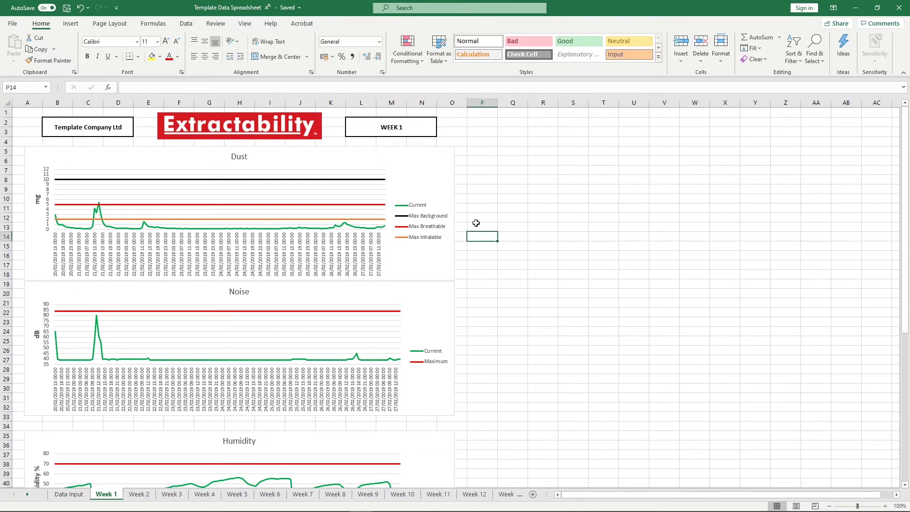
pyautogui.scroll(-10, 475, 226)
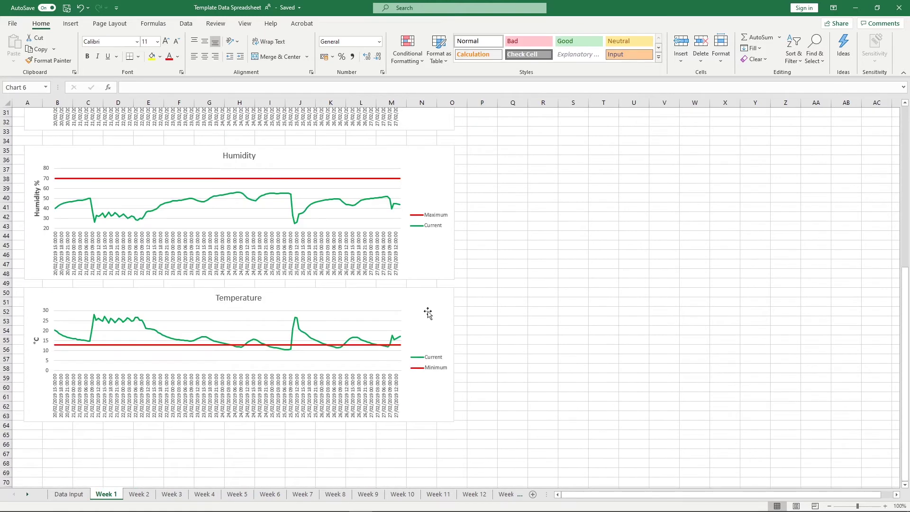
pyautogui.click(430, 308)
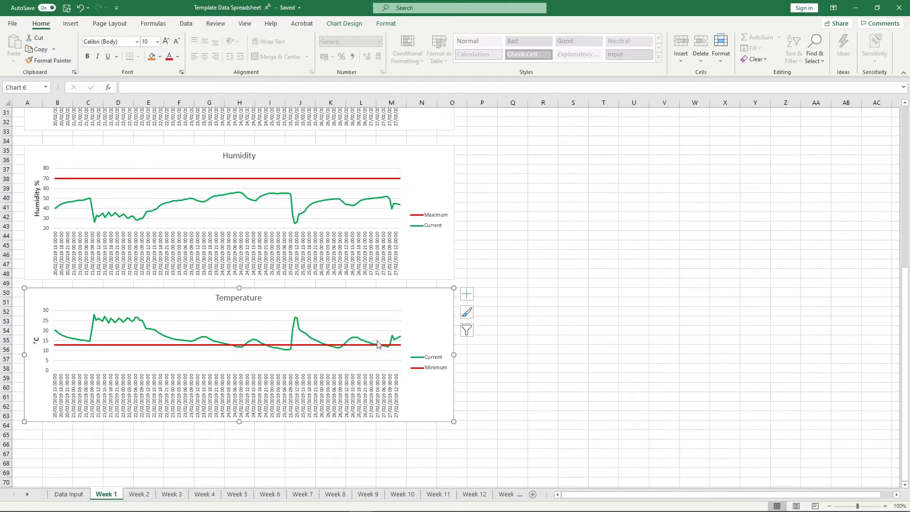
pyautogui.click(521, 312)
pyautogui.moveTo(398, 350)
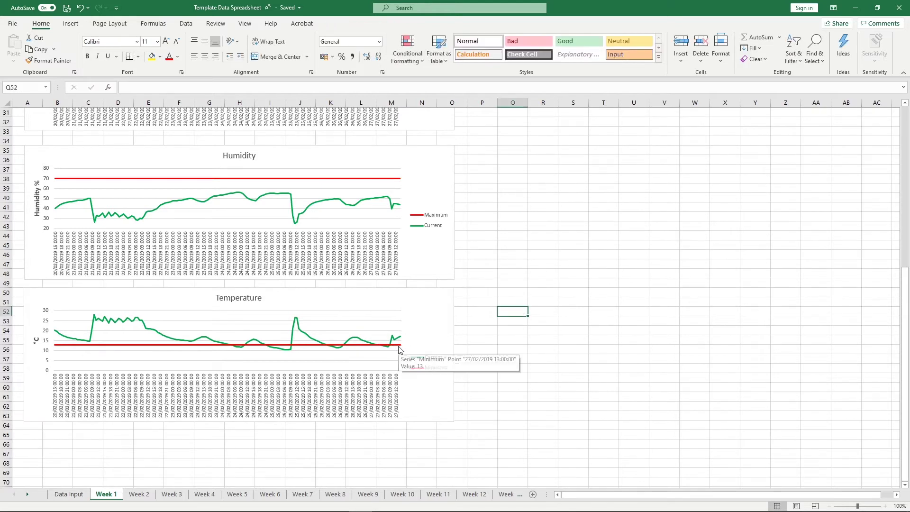
pyautogui.click(505, 254)
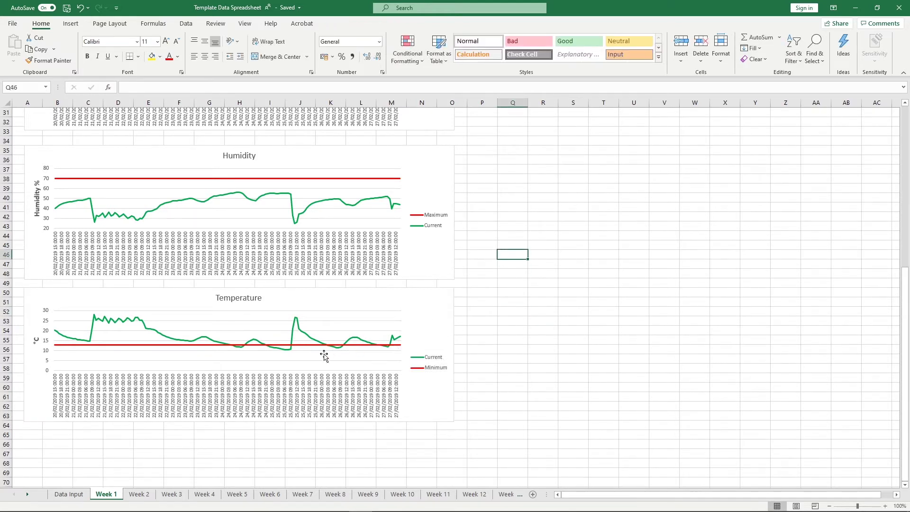
# Step: View the humidity and temperature charts on the Week 4 sheet
pyautogui.click(172, 494)
pyautogui.click(205, 494)
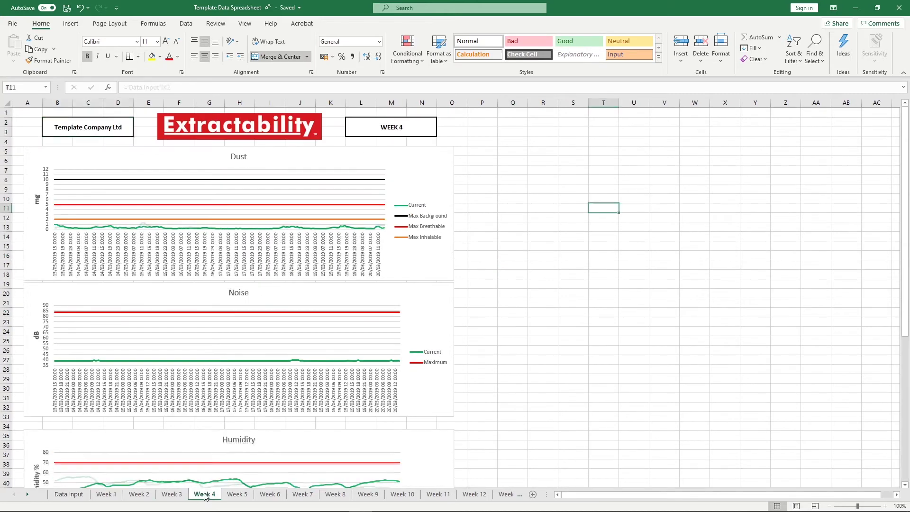
pyautogui.scroll(-8, 270, 410)
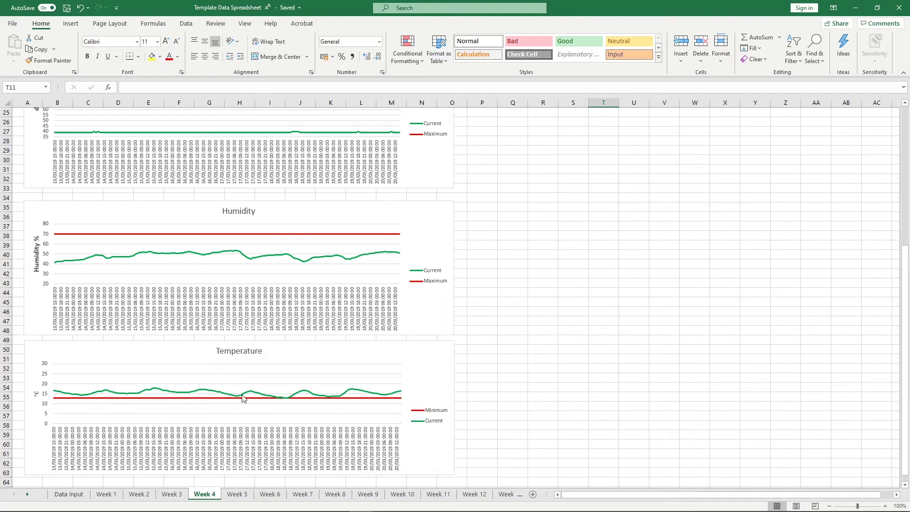
# Step: Return to the Week 1 sheet and inspect the dust chart's current readings against the exposure limit lines
pyautogui.click(78, 496)
pyautogui.click(105, 494)
pyautogui.scroll(10, 443, 318)
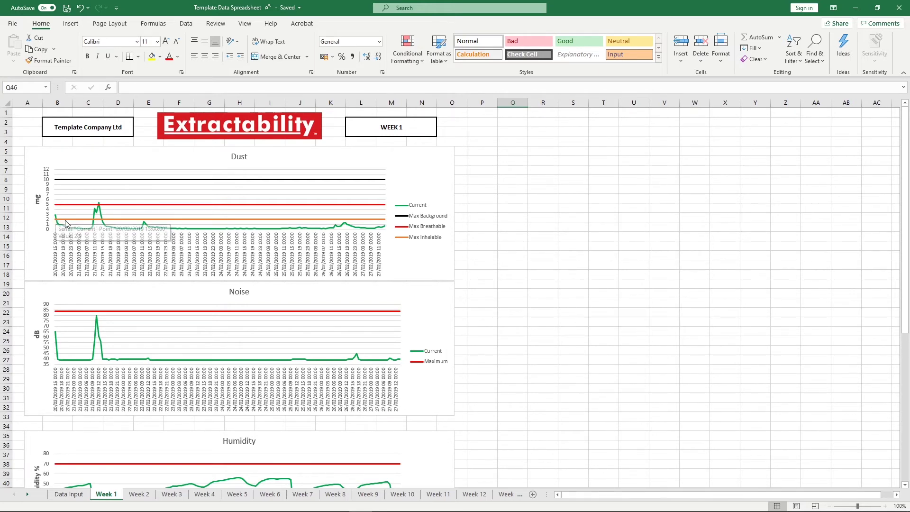
pyautogui.moveTo(84, 223)
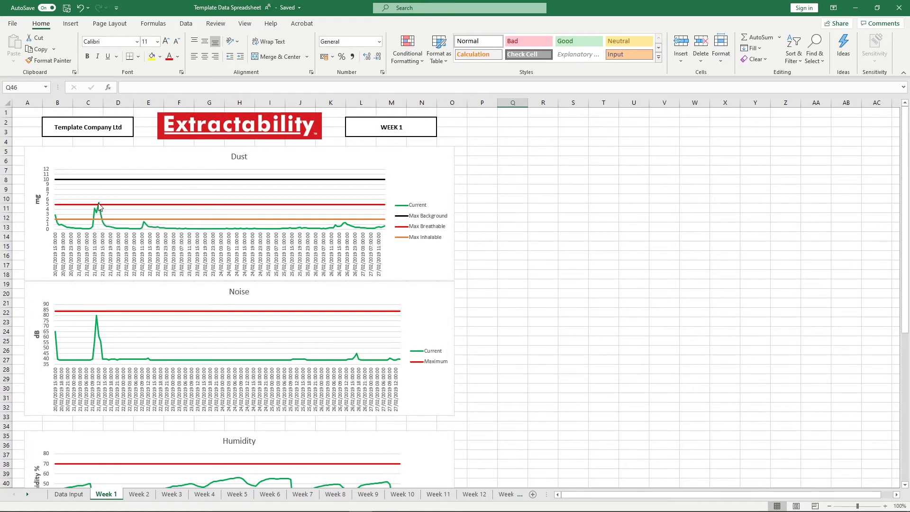
pyautogui.moveTo(99, 205)
pyautogui.moveTo(122, 231)
pyautogui.click(447, 123)
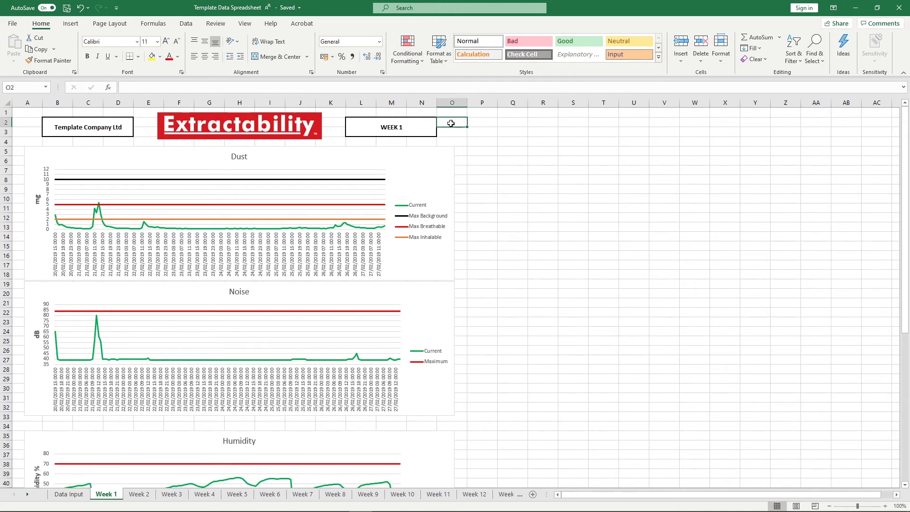
# Step: Examine the Week 1 dust chart's Max Inhalable line and look over the noise and humidity charts below it
pyautogui.click(430, 140)
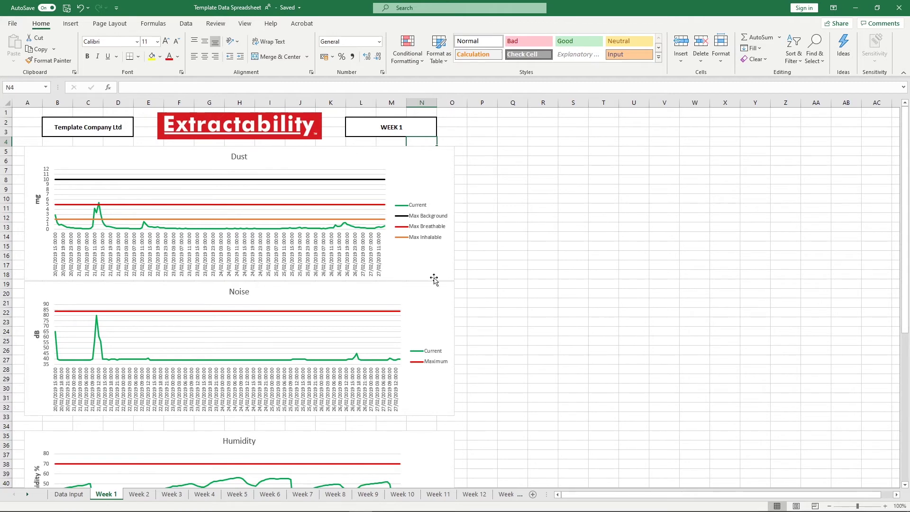
pyautogui.click(327, 425)
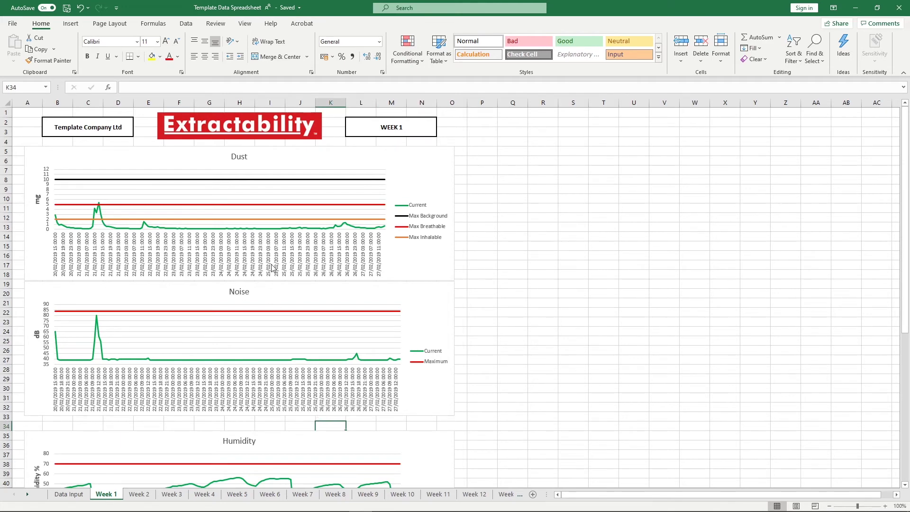
pyautogui.click(462, 204)
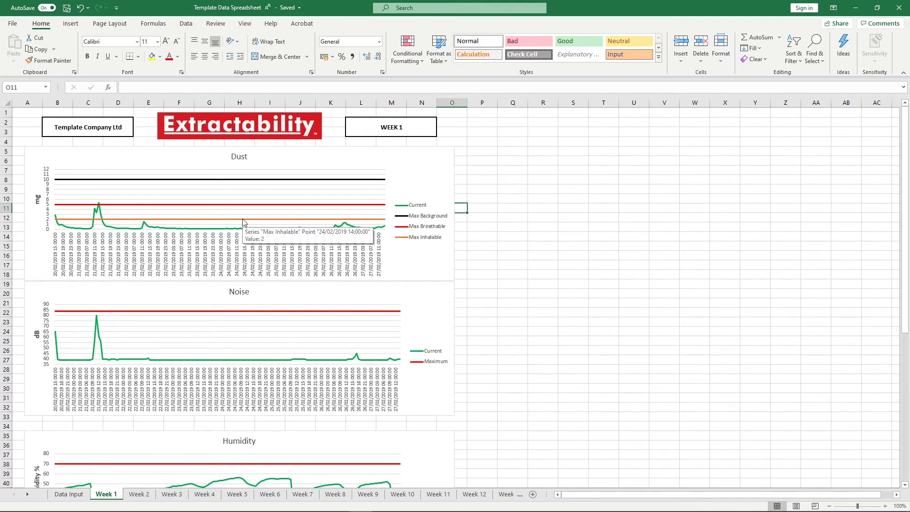
pyautogui.moveTo(257, 224)
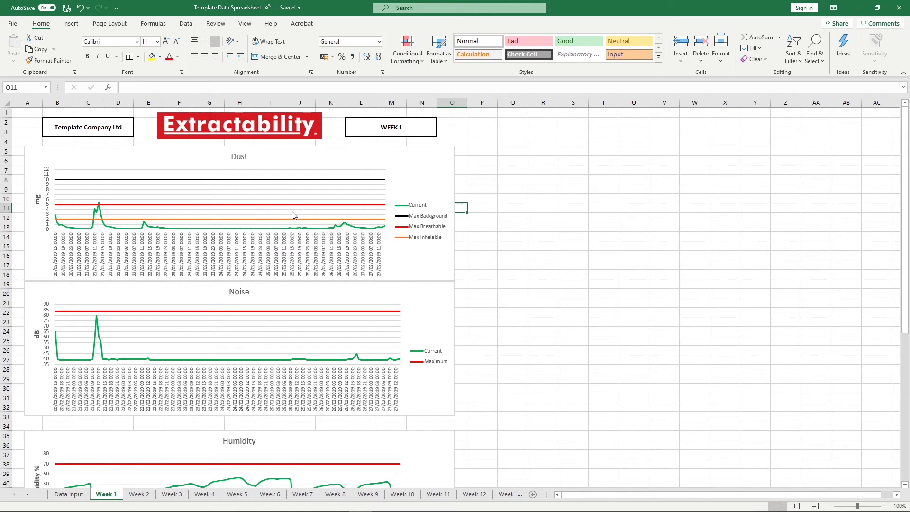
pyautogui.click(455, 129)
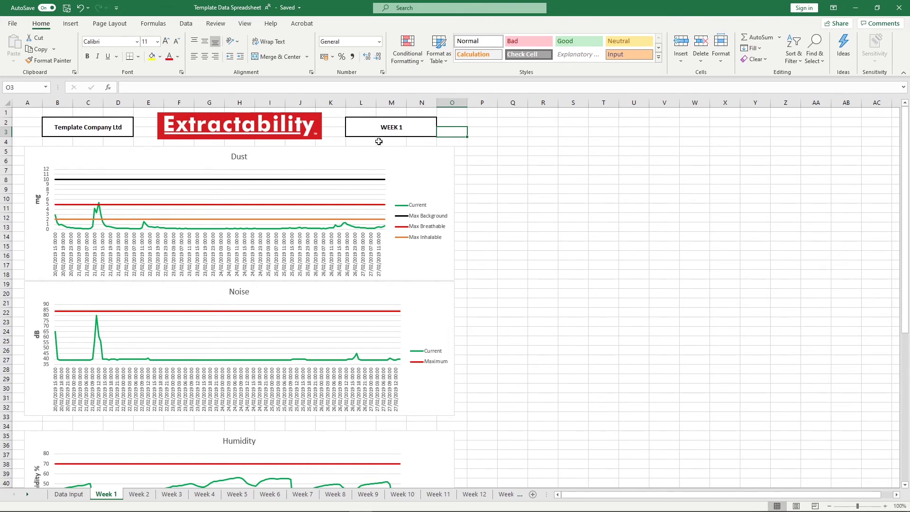
pyautogui.click(357, 141)
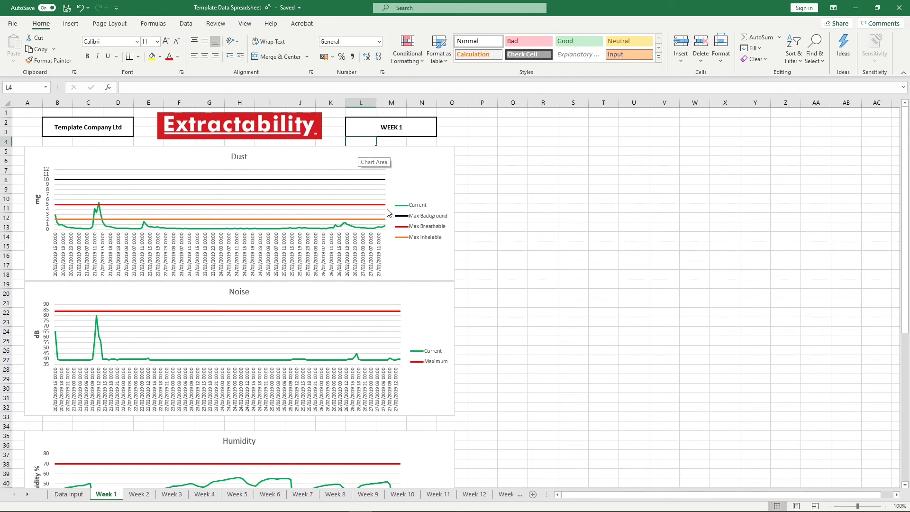
pyautogui.scroll(-4, 474, 285)
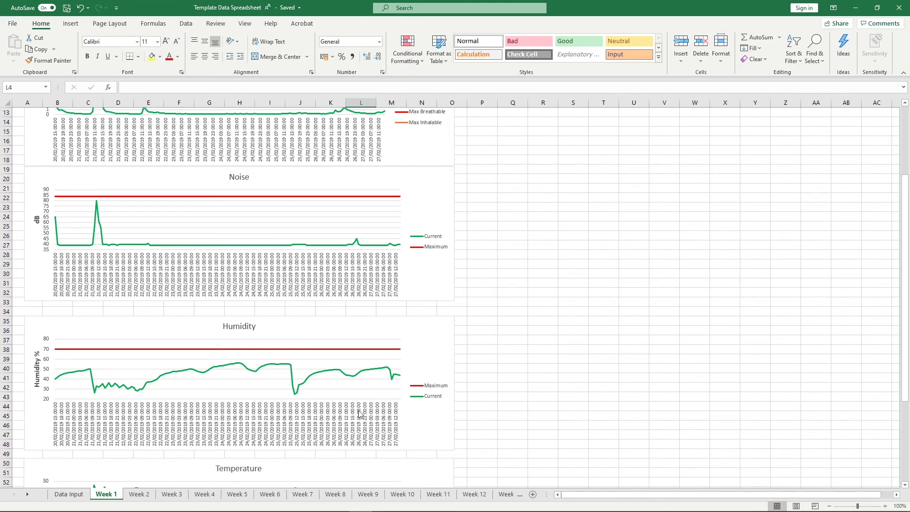
pyautogui.scroll(4, 469, 362)
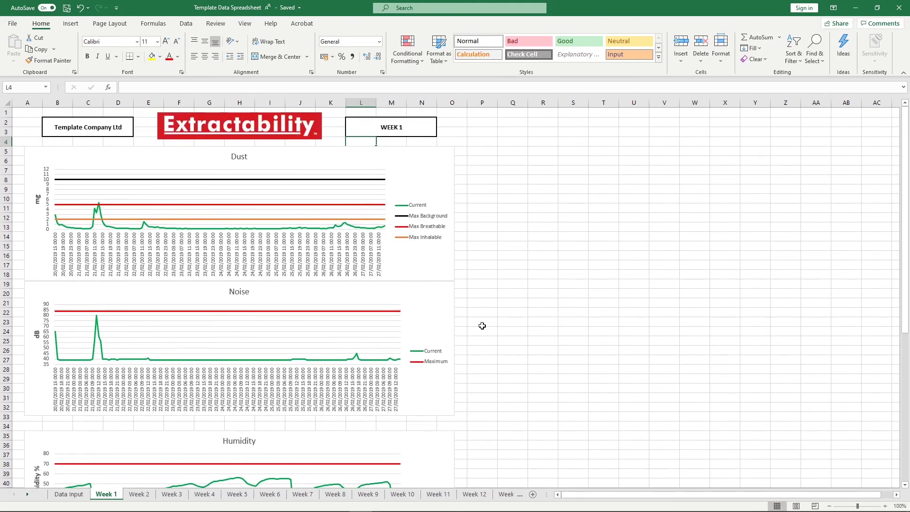
pyautogui.click(396, 142)
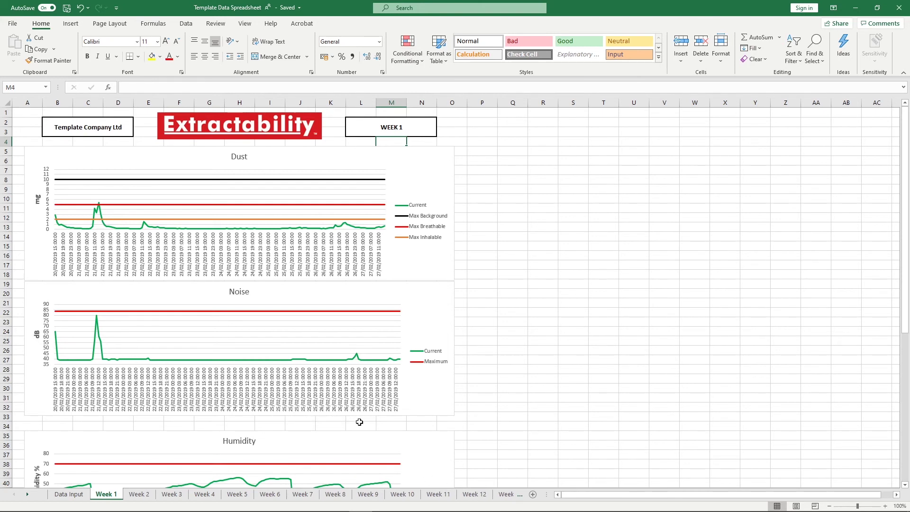
# Step: Preview both printed pages of the Week 8 sheet with Print Active Sheets chosen, and return to the sheet
pyautogui.click(337, 495)
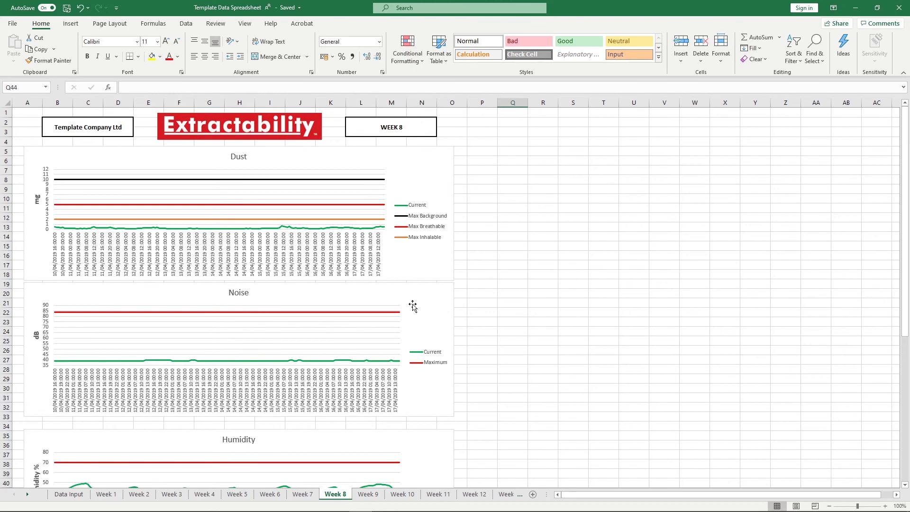
pyautogui.click(446, 133)
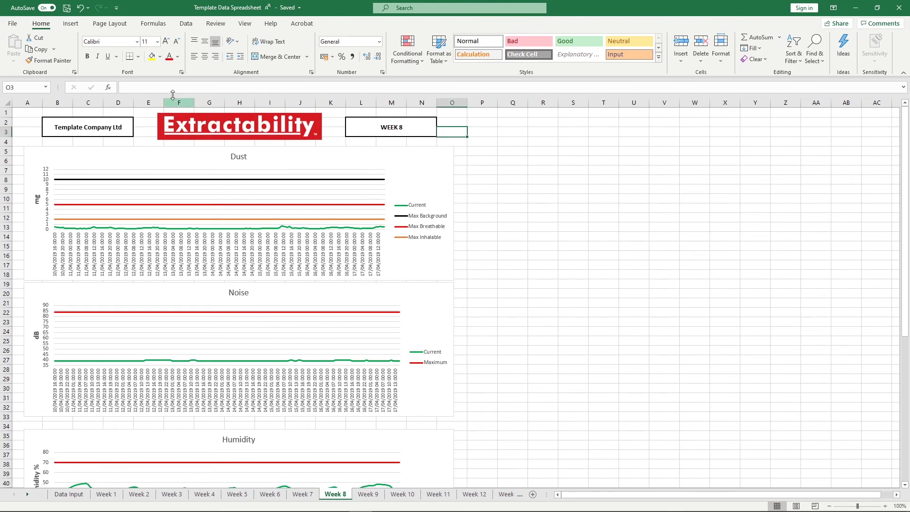
pyautogui.click(15, 24)
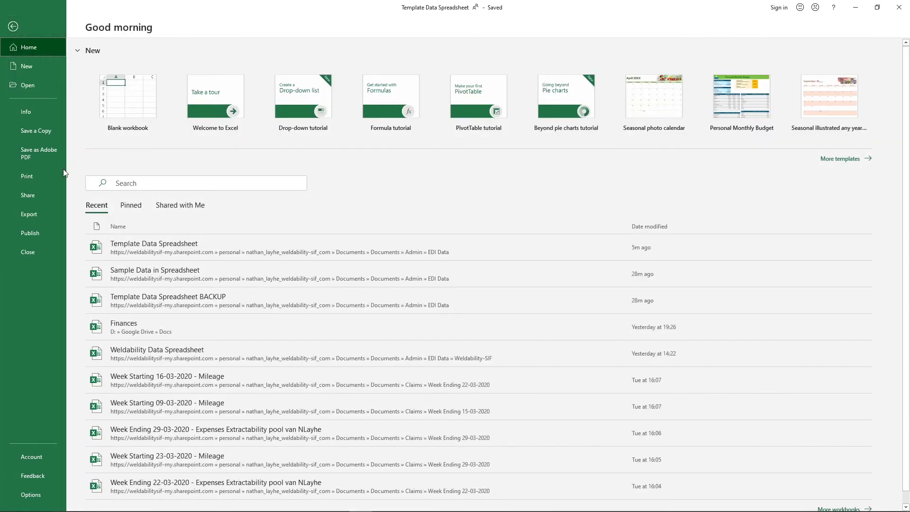
pyautogui.click(39, 178)
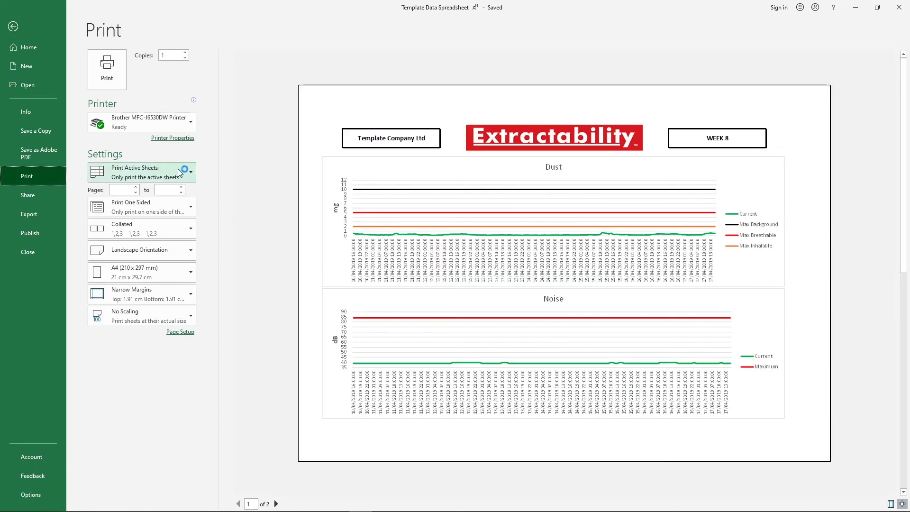
pyautogui.click(183, 172)
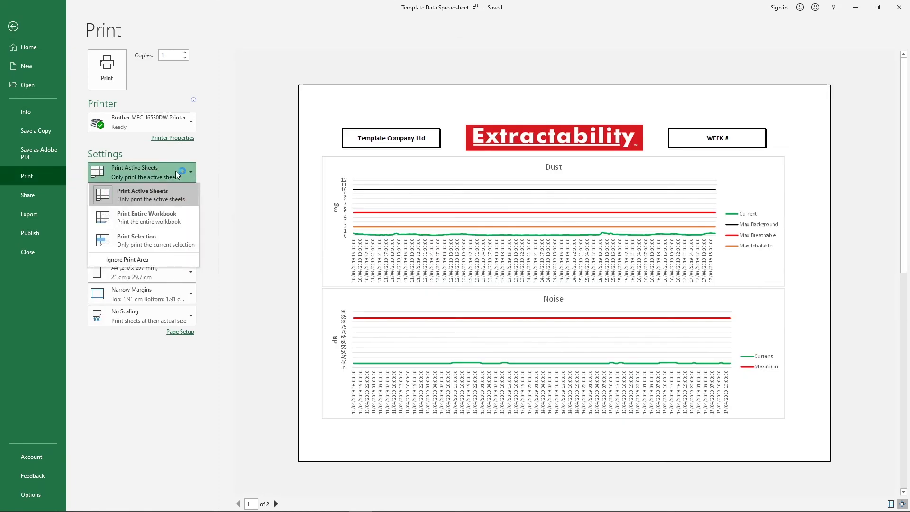
pyautogui.click(154, 196)
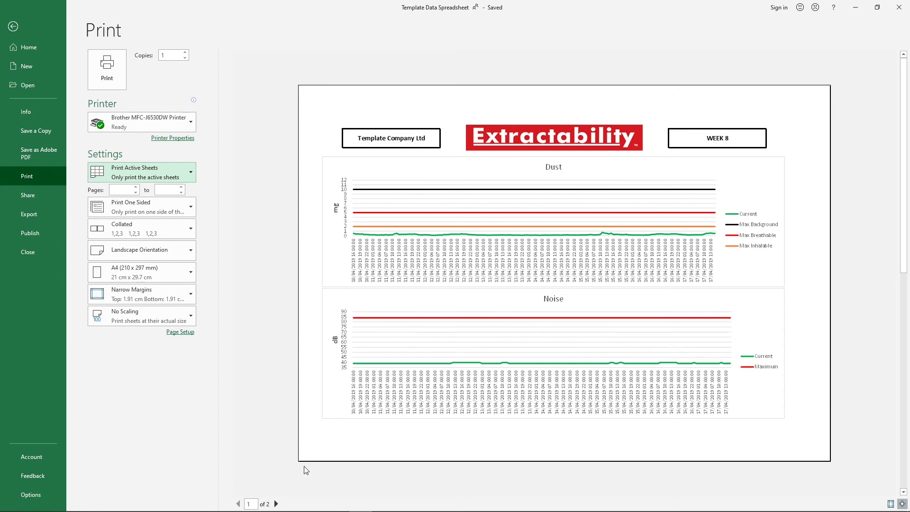
pyautogui.click(276, 504)
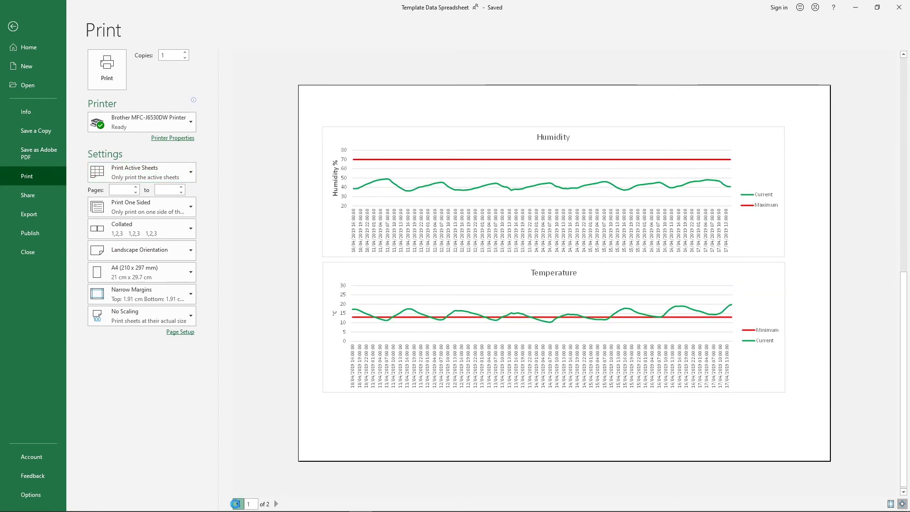
pyautogui.click(238, 504)
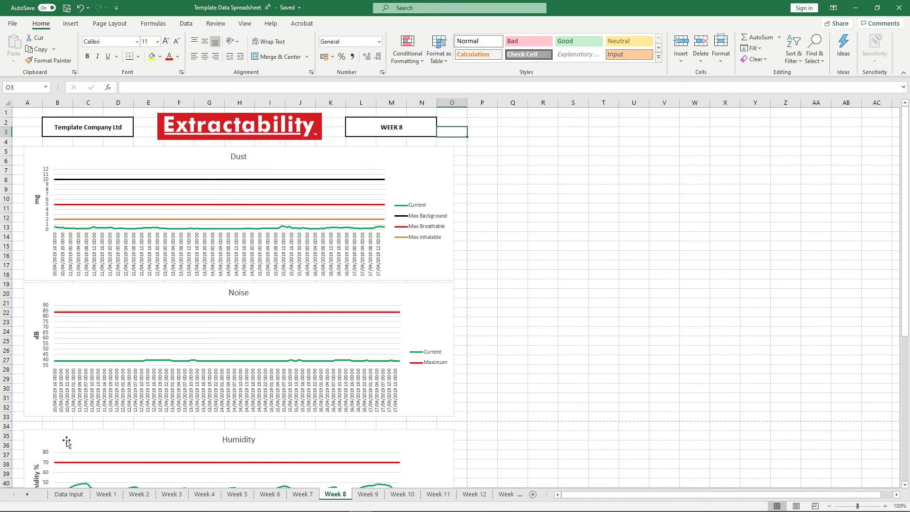
# Step: Preview both printed pages of the Week 12 sheet, check the print-range options, and return to the sheet
pyautogui.click(462, 495)
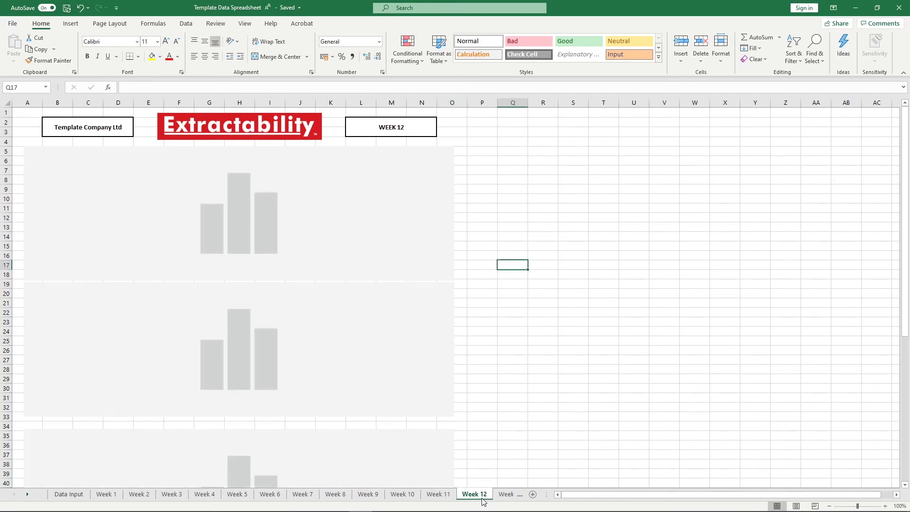
pyautogui.click(451, 133)
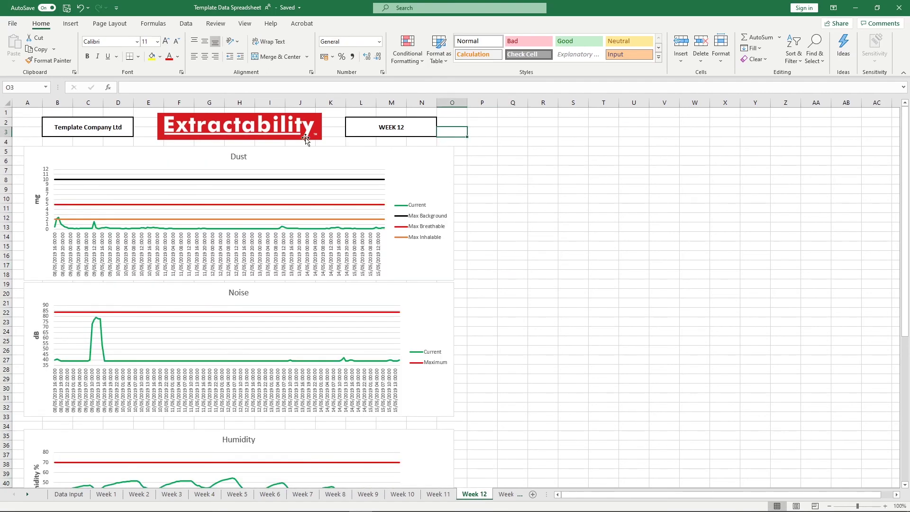
pyautogui.click(14, 24)
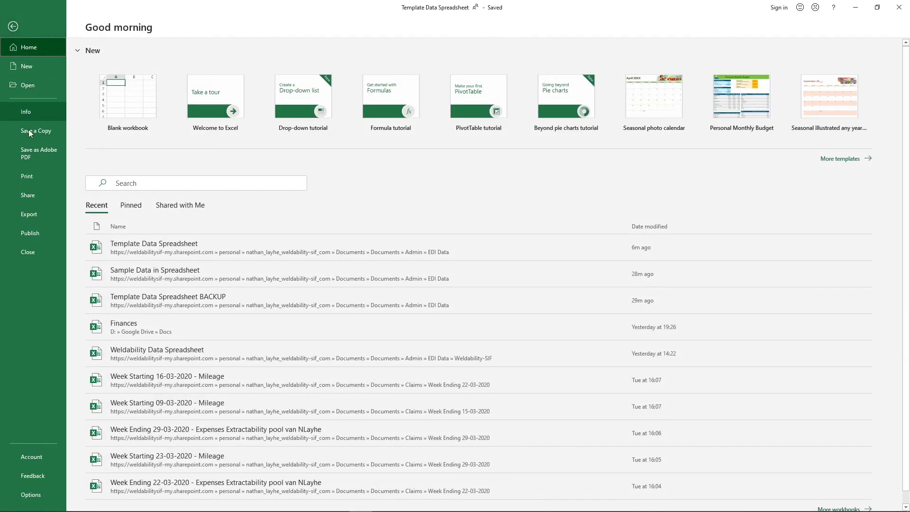
pyautogui.click(38, 177)
pyautogui.click(168, 122)
pyautogui.click(169, 122)
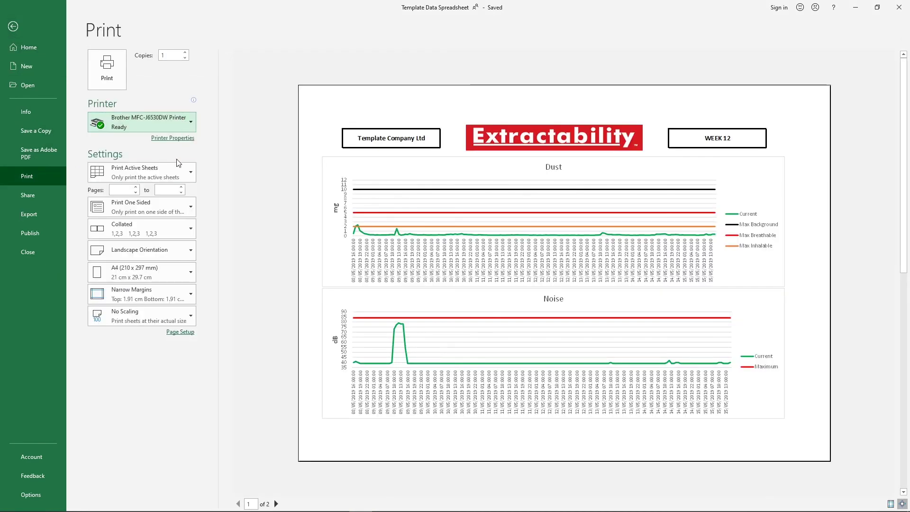
pyautogui.click(163, 176)
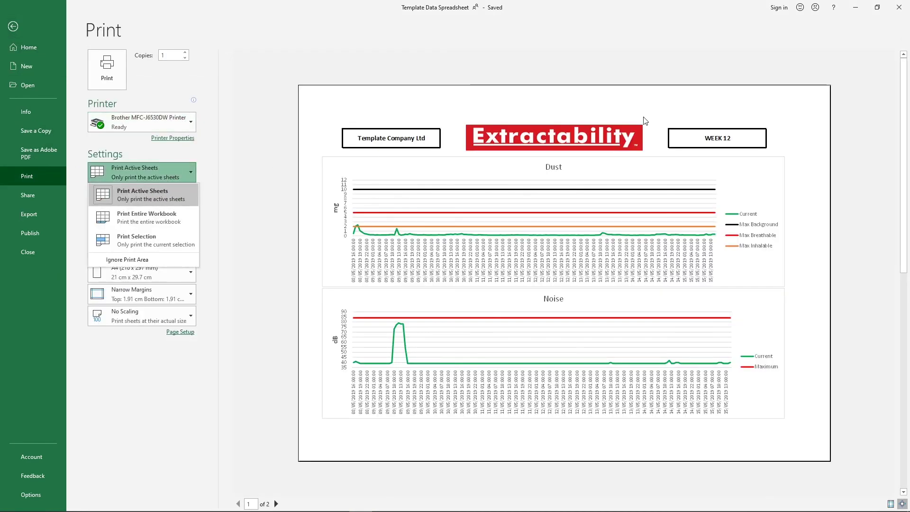
pyautogui.click(410, 114)
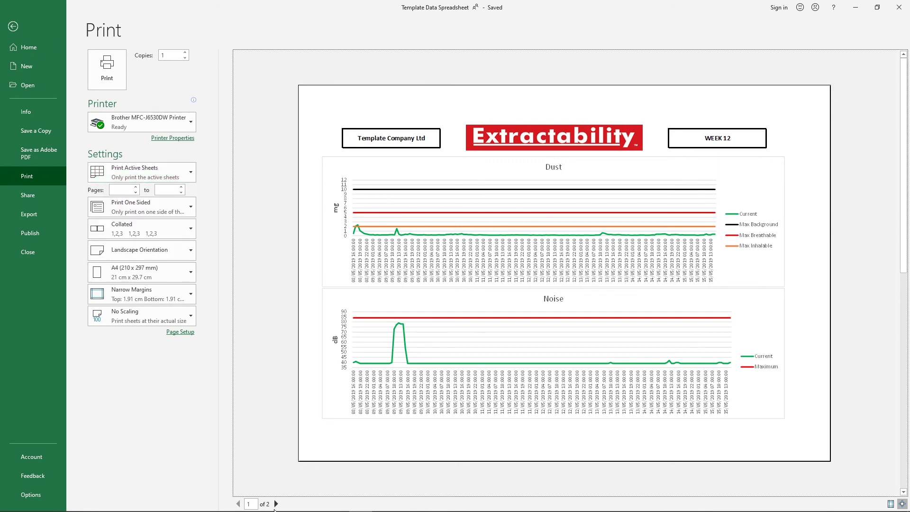
pyautogui.click(276, 504)
pyautogui.click(238, 504)
pyautogui.click(13, 27)
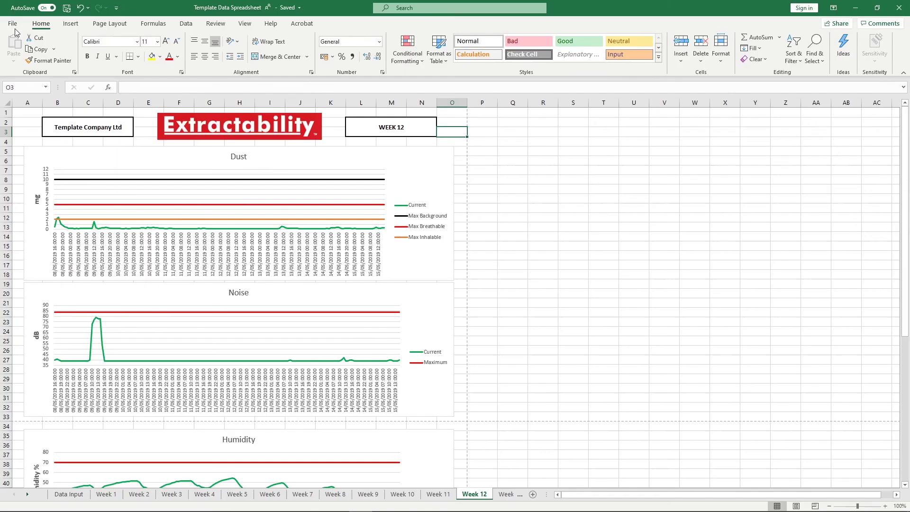
pyautogui.click(386, 112)
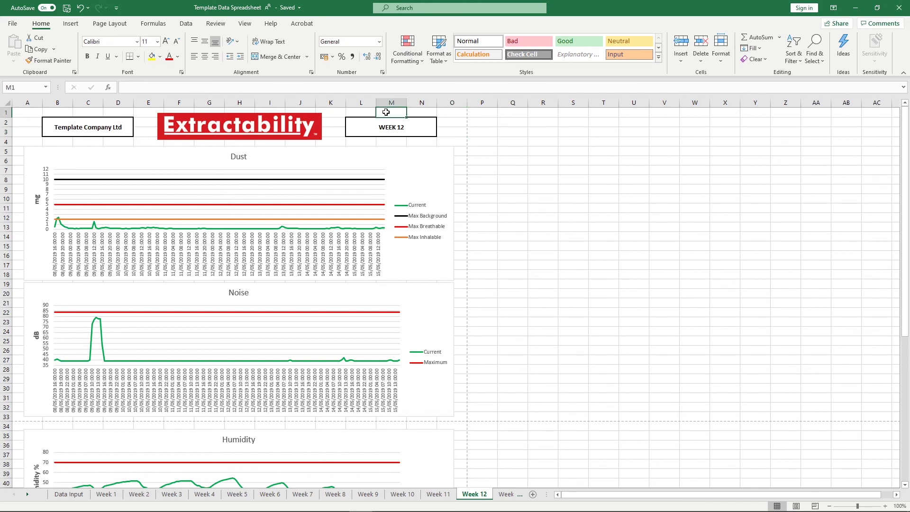